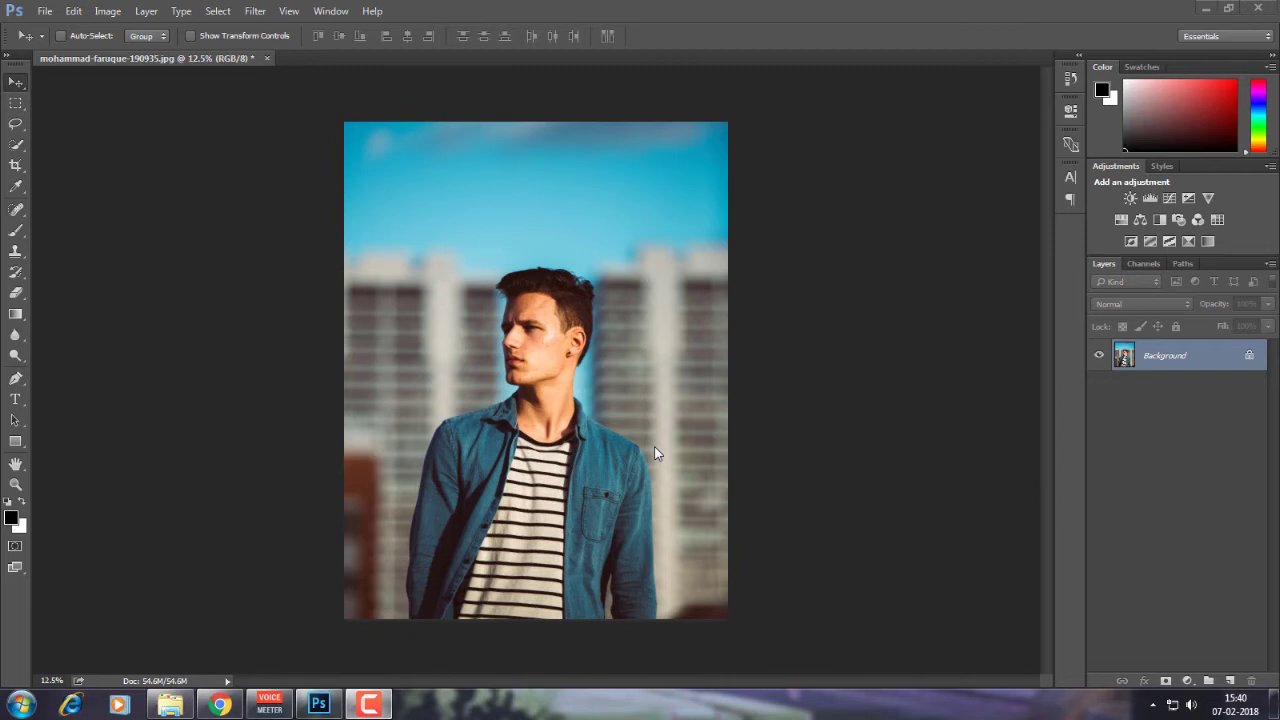
- Bring up the Unsplash 'City Scape' photo page in Chrome and select its web address
{"action": "left_click", "coordinate": [203, 706]}
{"action": "left_click", "coordinate": [369, 37]}
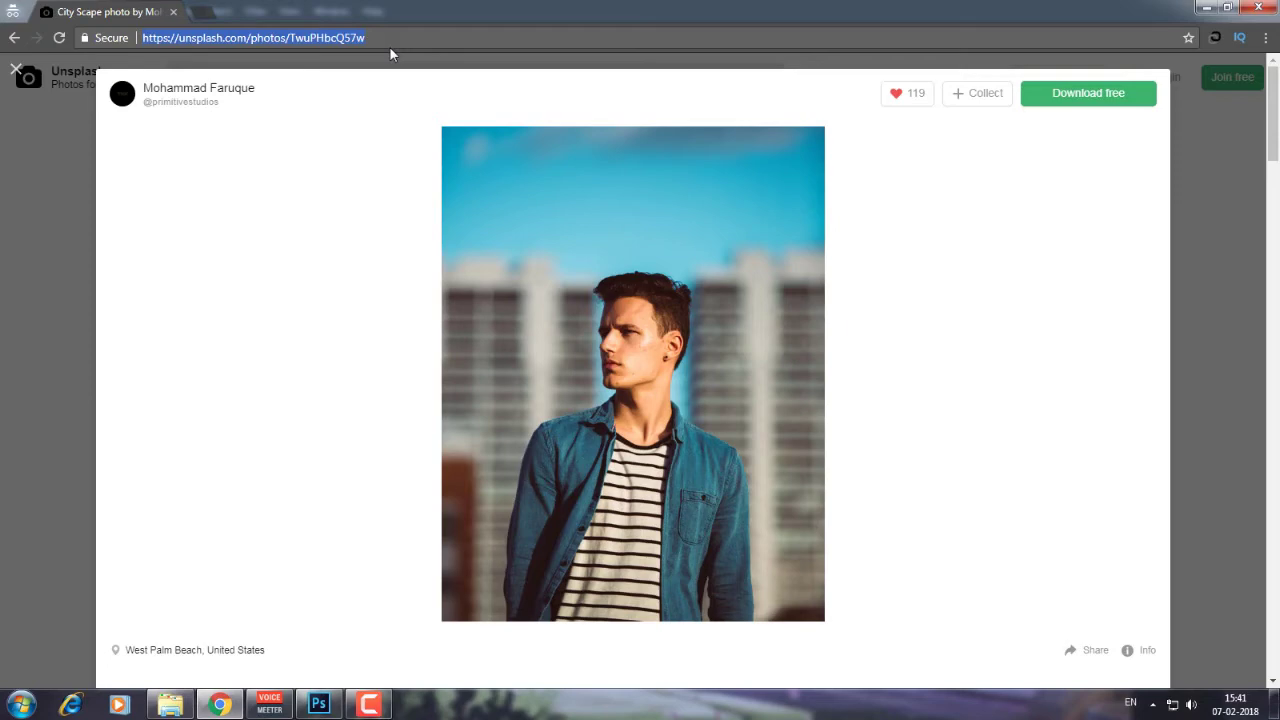
- Return to Photoshop, where the city-portrait JPG is open as a single Background layer
{"action": "left_click", "coordinate": [319, 705]}
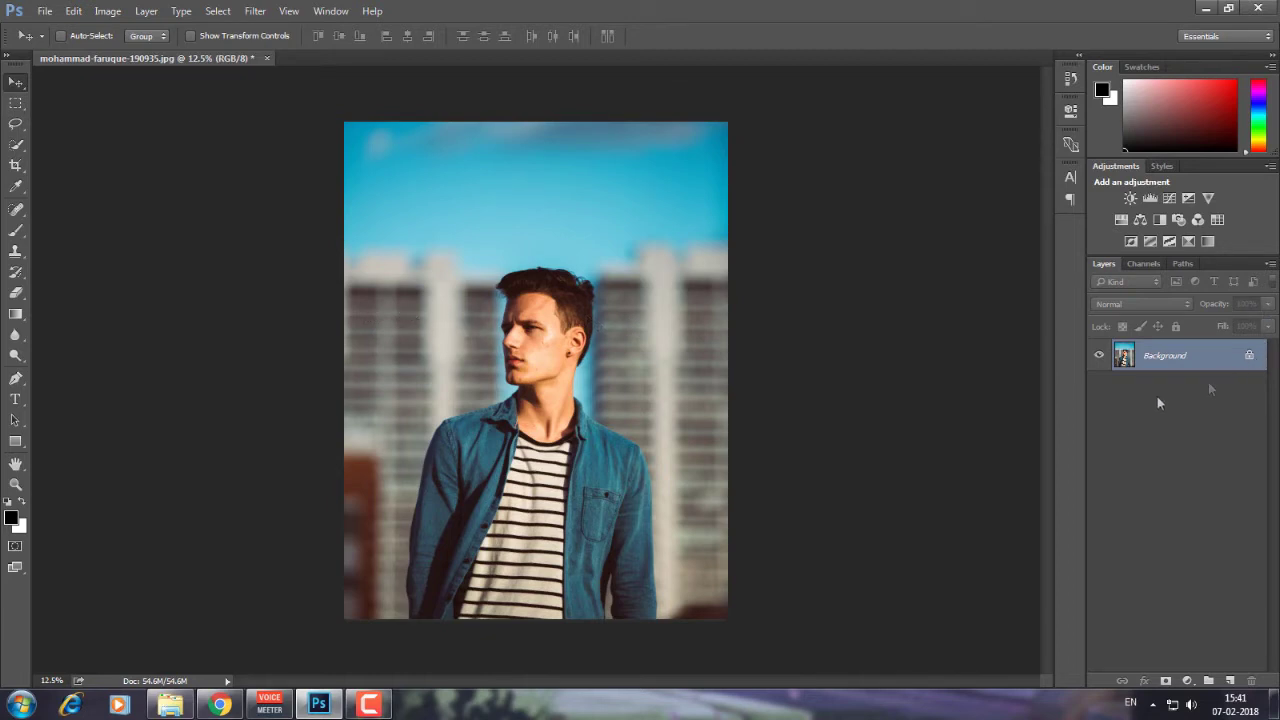
- Make the Quick Selection Tool active after briefly trying the Pen tool
{"action": "left_click_drag", "start_coordinate": [15, 144], "coordinate": [57, 157]}
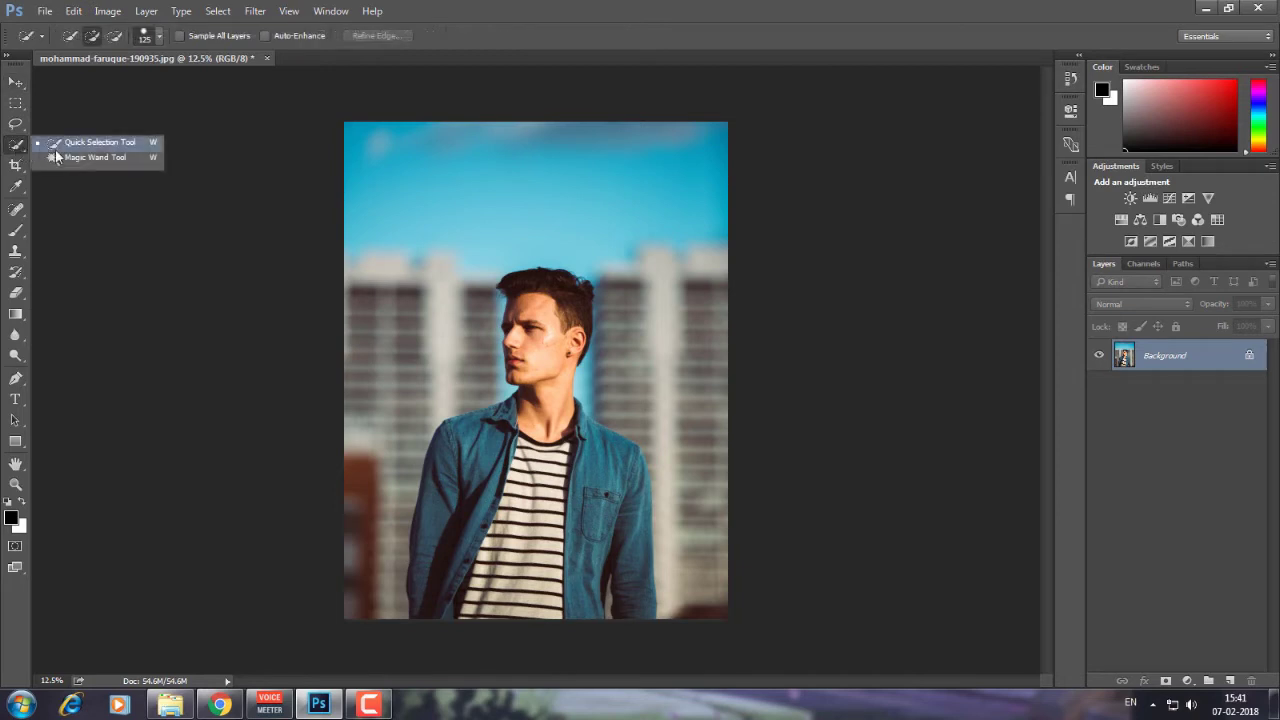
{"action": "left_click", "coordinate": [56, 150]}
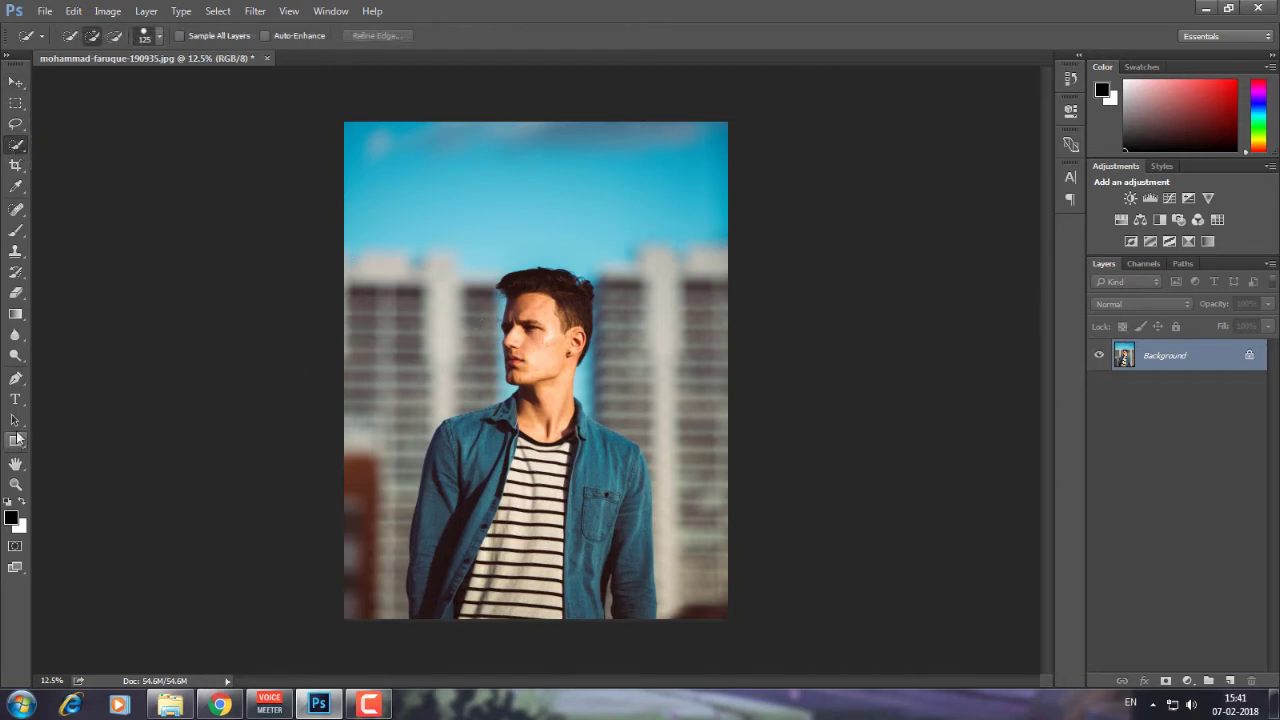
{"action": "key", "text": "p"}
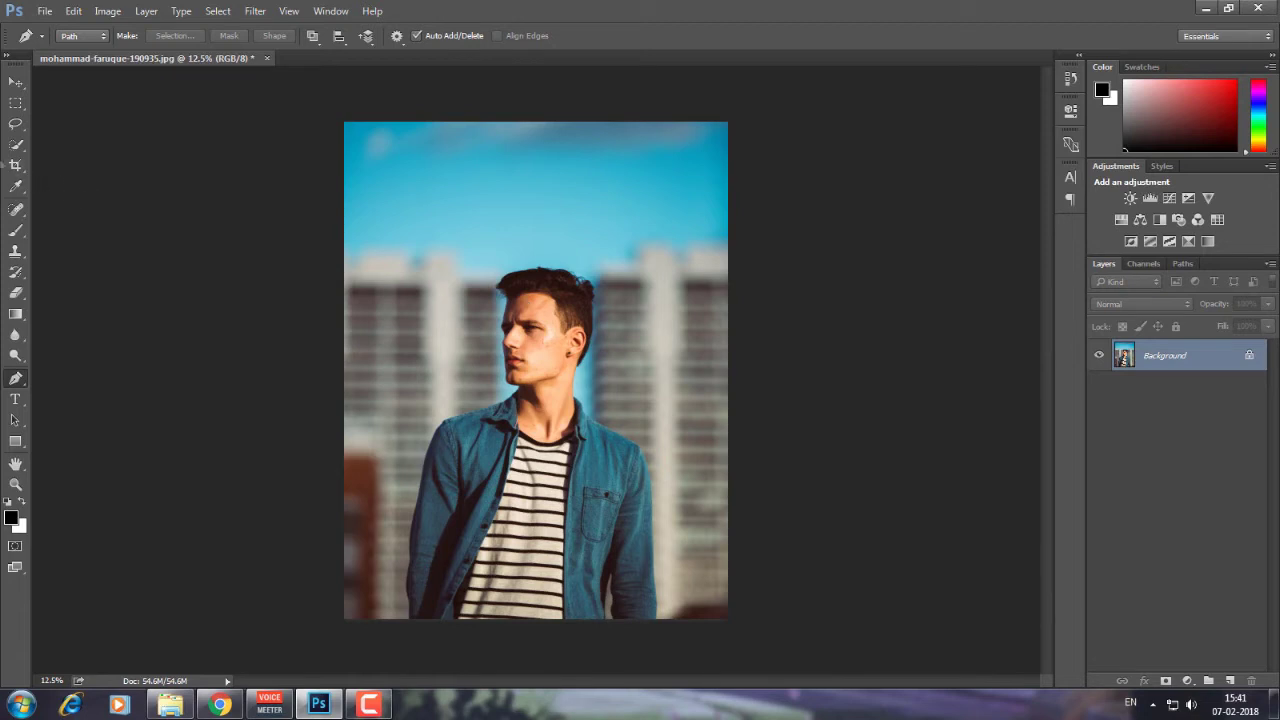
{"action": "left_click", "coordinate": [13, 148]}
{"action": "left_click", "coordinate": [40, 143]}
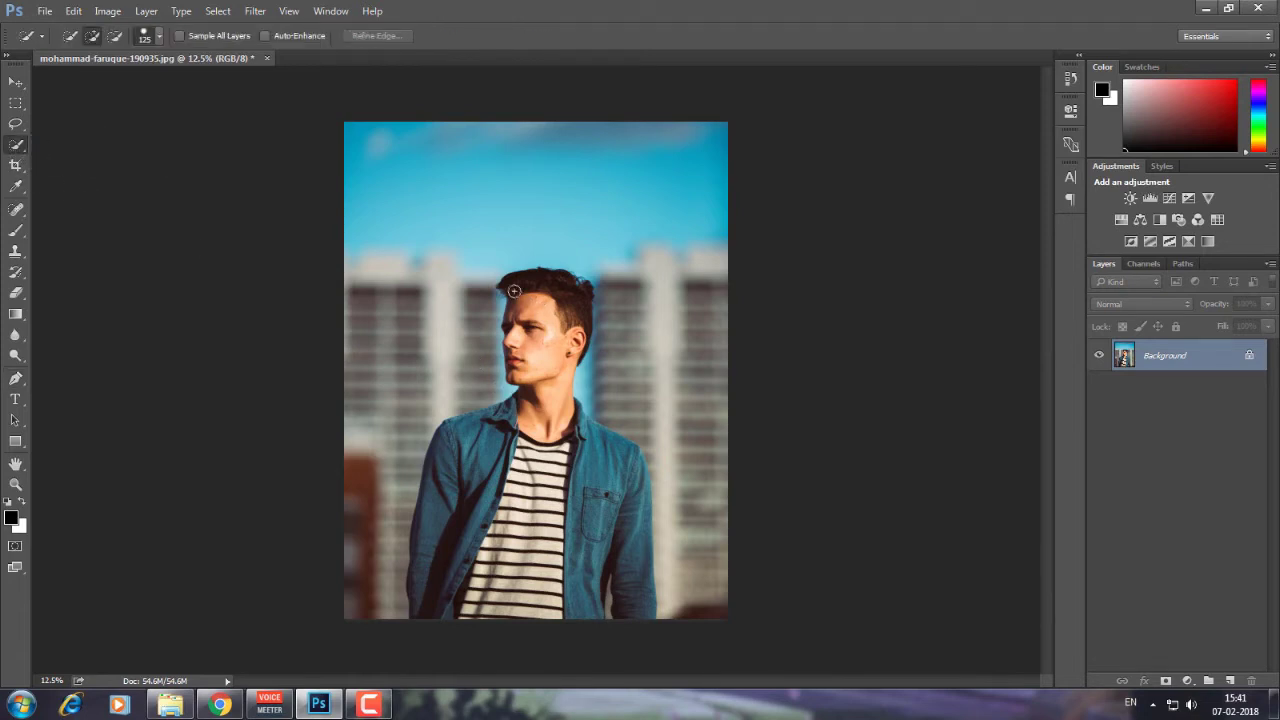
- Select the man's hair, face, jacket and shirt, then copy him to Layer 1
{"action": "mouse_move", "coordinate": [513, 285]}
{"action": "left_mouse_down"}
{"action": "mouse_move", "coordinate": [540, 331]}
{"action": "mouse_move", "coordinate": [532, 452]}
{"action": "mouse_move", "coordinate": [480, 474]}
{"action": "mouse_move", "coordinate": [441, 547]}
{"action": "mouse_move", "coordinate": [439, 437]}
{"action": "left_mouse_up"}
{"action": "mouse_move", "coordinate": [564, 458]}
{"action": "left_mouse_down"}
{"action": "mouse_move", "coordinate": [602, 528]}
{"action": "mouse_move", "coordinate": [609, 587]}
{"action": "mouse_move", "coordinate": [577, 578]}
{"action": "mouse_move", "coordinate": [544, 482]}
{"action": "mouse_move", "coordinate": [589, 483]}
{"action": "mouse_move", "coordinate": [597, 461]}
{"action": "mouse_move", "coordinate": [583, 450]}
{"action": "mouse_move", "coordinate": [593, 458]}
{"action": "left_mouse_up"}
{"action": "left_click", "coordinate": [496, 601]}
{"action": "left_click", "coordinate": [526, 400]}
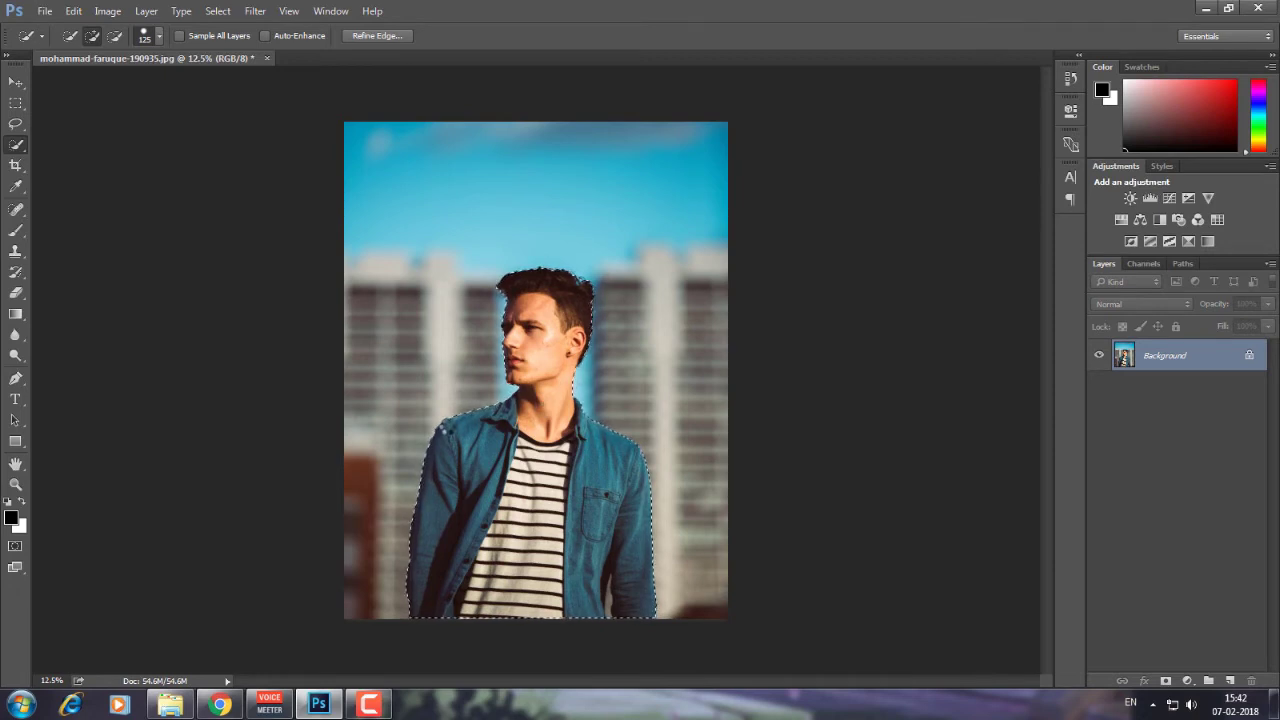
{"action": "key", "text": "ctrl+j"}
{"action": "left_click", "coordinate": [1100, 356]}
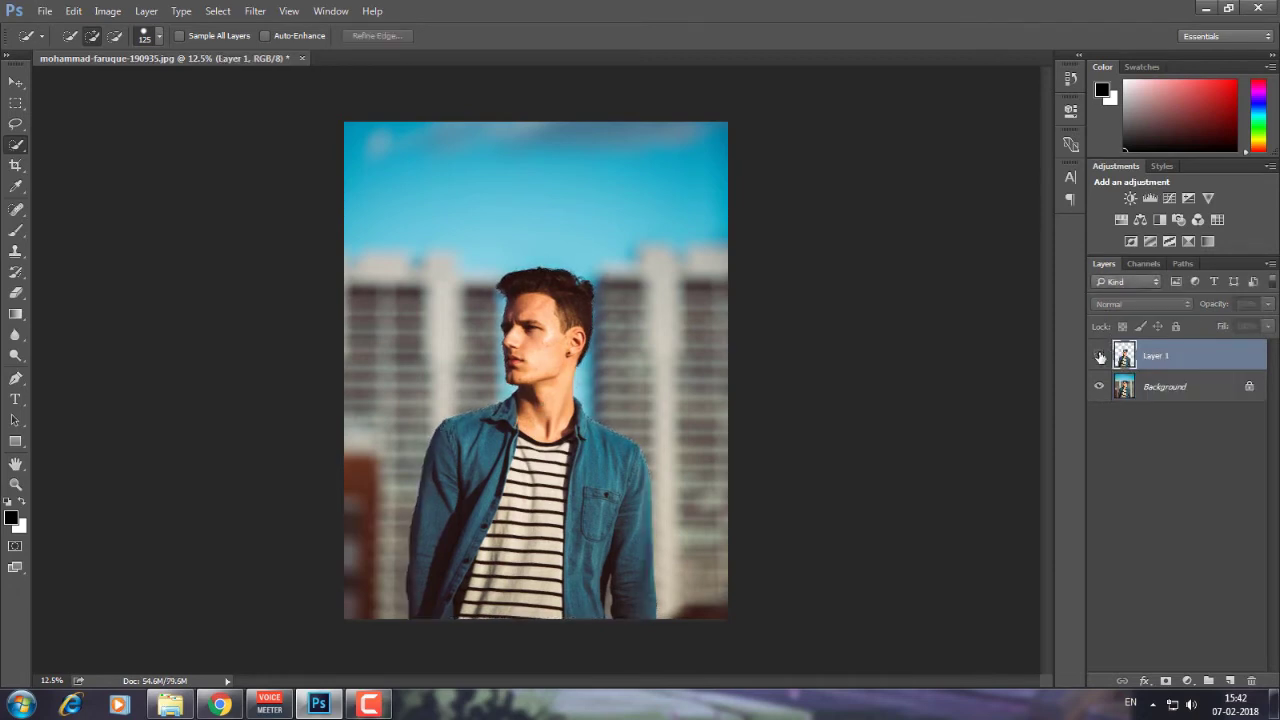
{"action": "left_click", "coordinate": [1100, 356]}
{"action": "left_click", "coordinate": [1100, 386]}
{"action": "left_click", "coordinate": [1100, 386]}
{"action": "left_click", "coordinate": [1100, 386]}
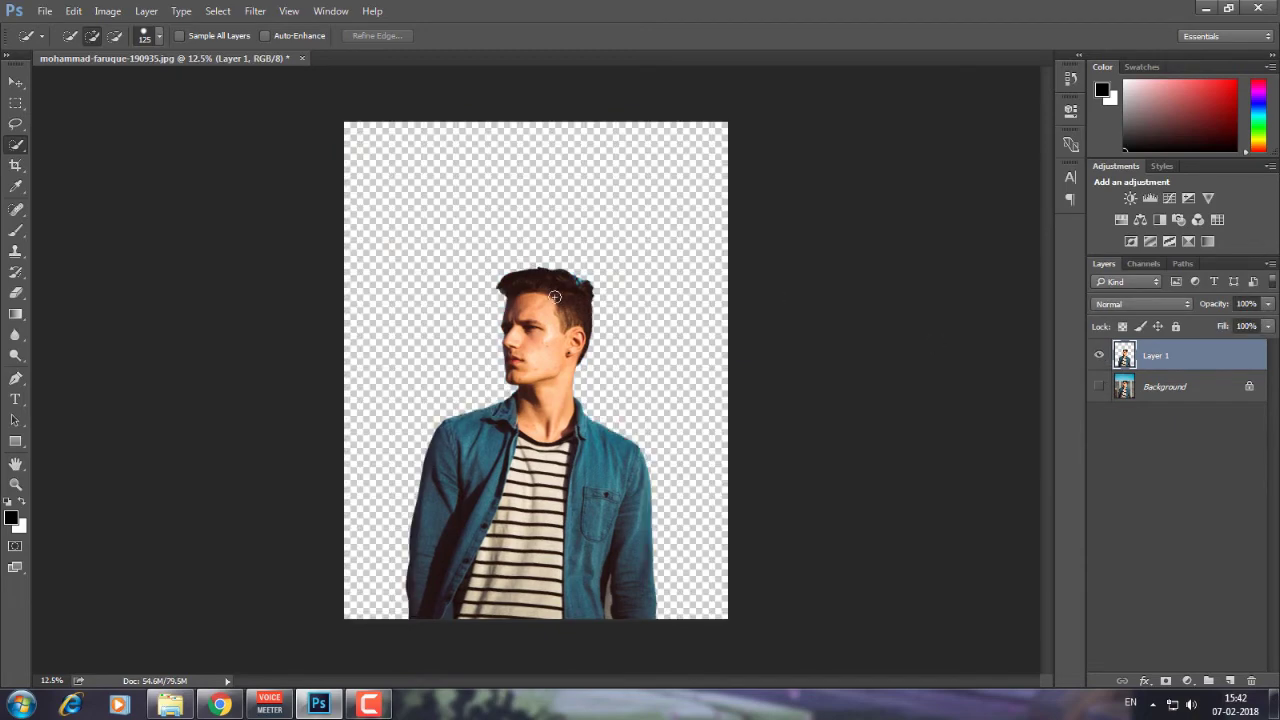
{"action": "key", "text": "ctrl+plus"}
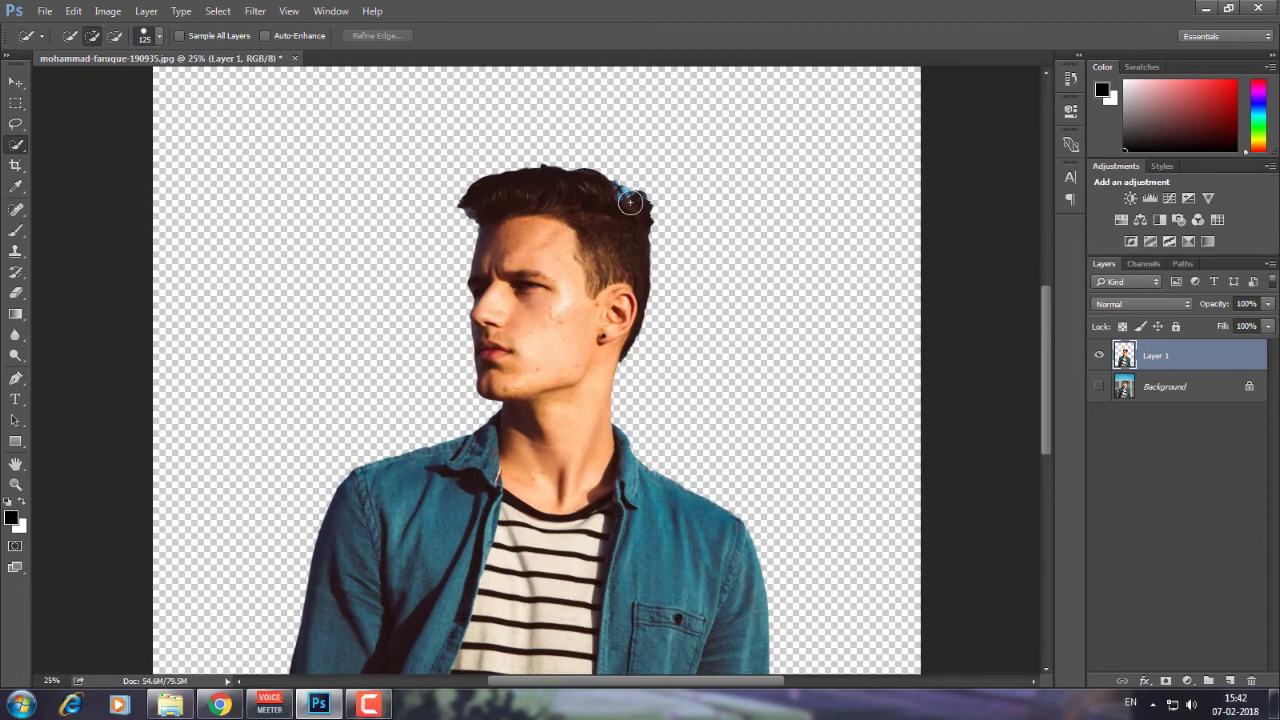
{"action": "key", "text": "ctrl+minus"}
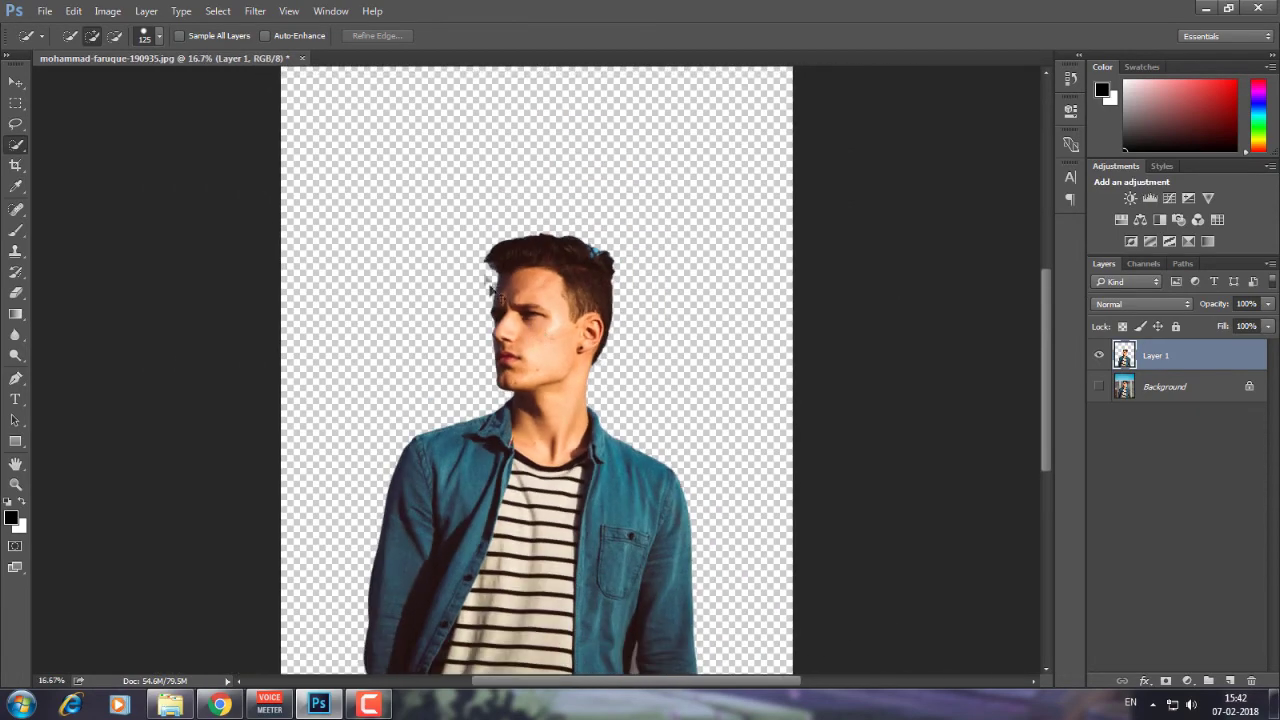
{"action": "key", "text": "ctrl+minus"}
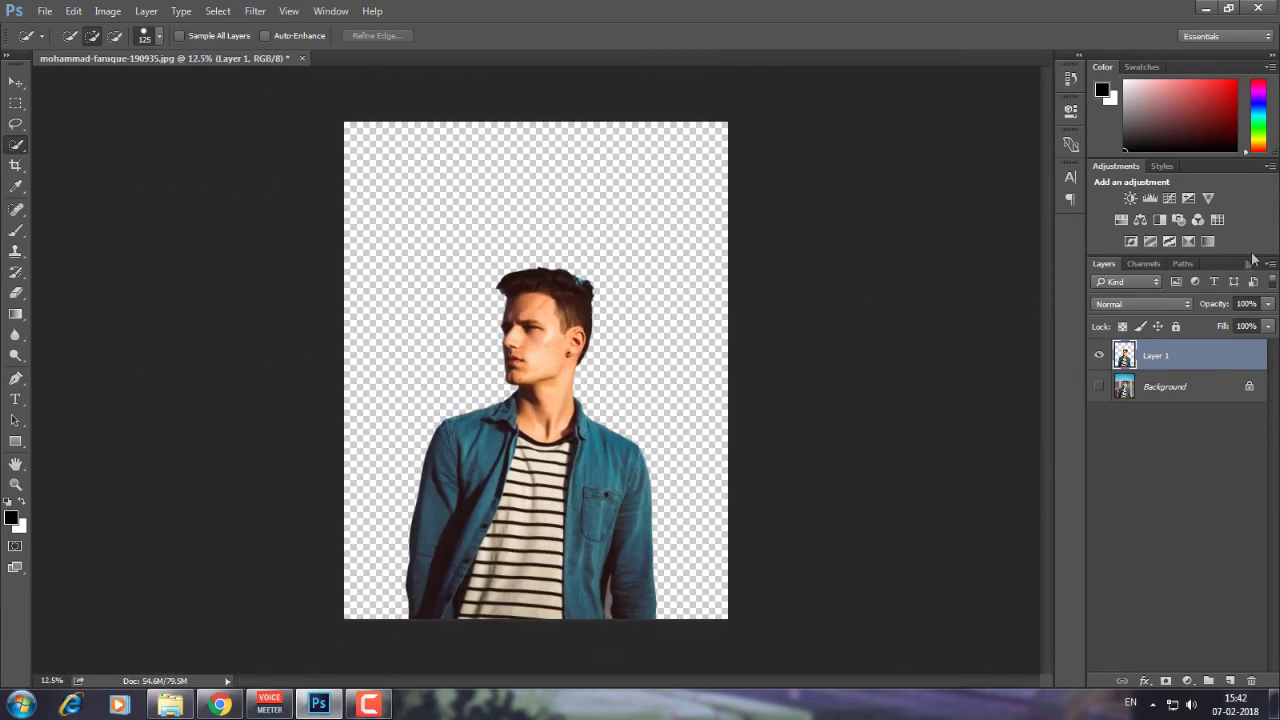
{"action": "left_click", "coordinate": [1100, 386]}
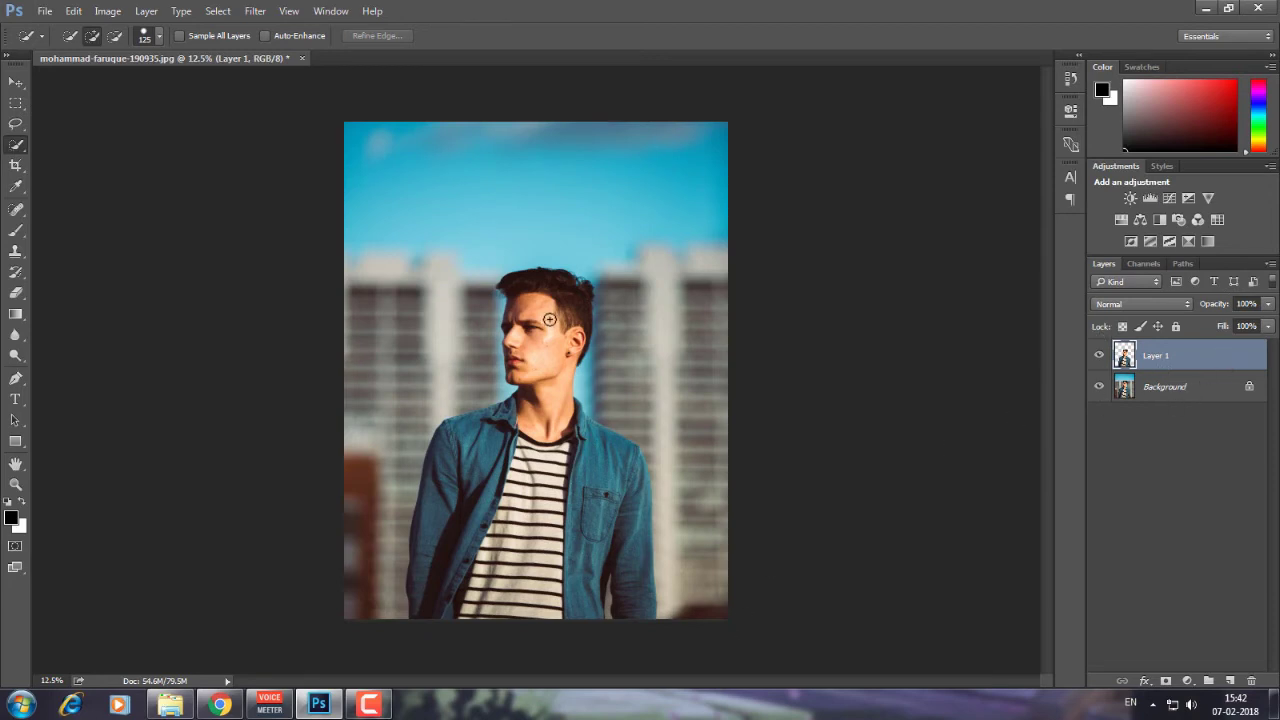
{"action": "left_click", "coordinate": [1205, 384]}
- Drag the Classy logotype into the portrait as Layer 2, across the man's face
{"action": "left_click", "coordinate": [1188, 362]}
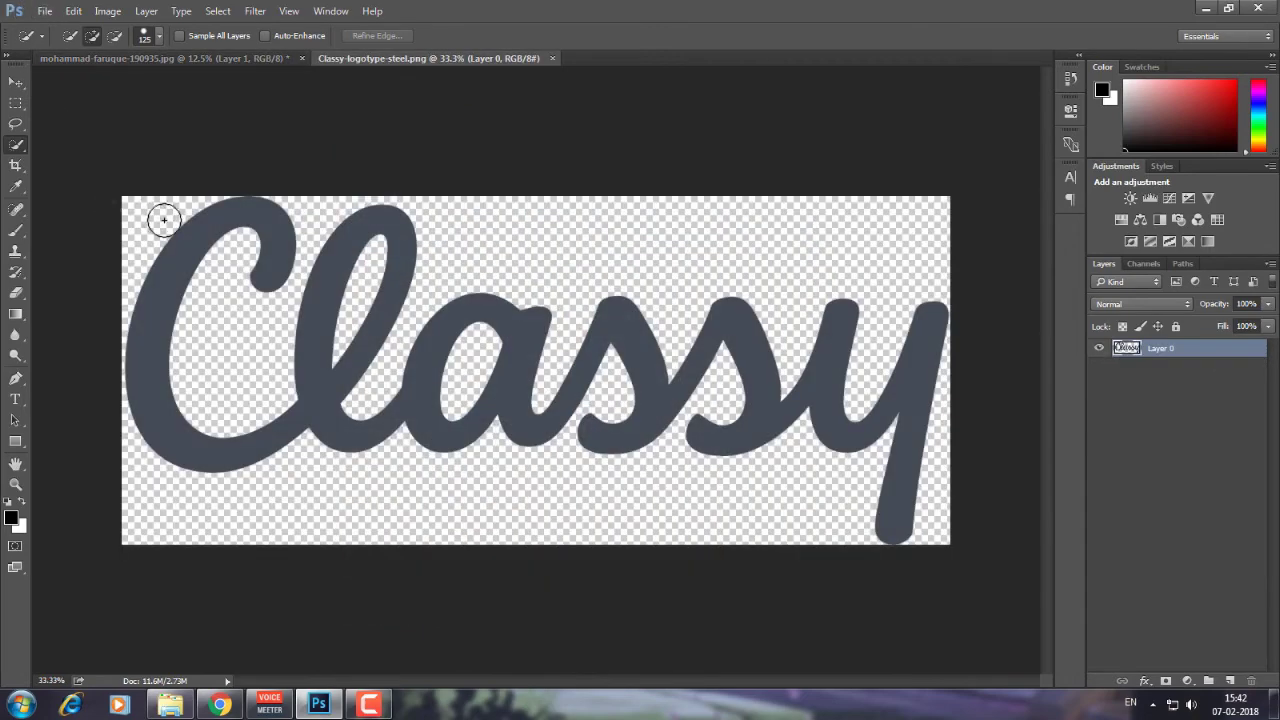
{"action": "left_click", "coordinate": [12, 83]}
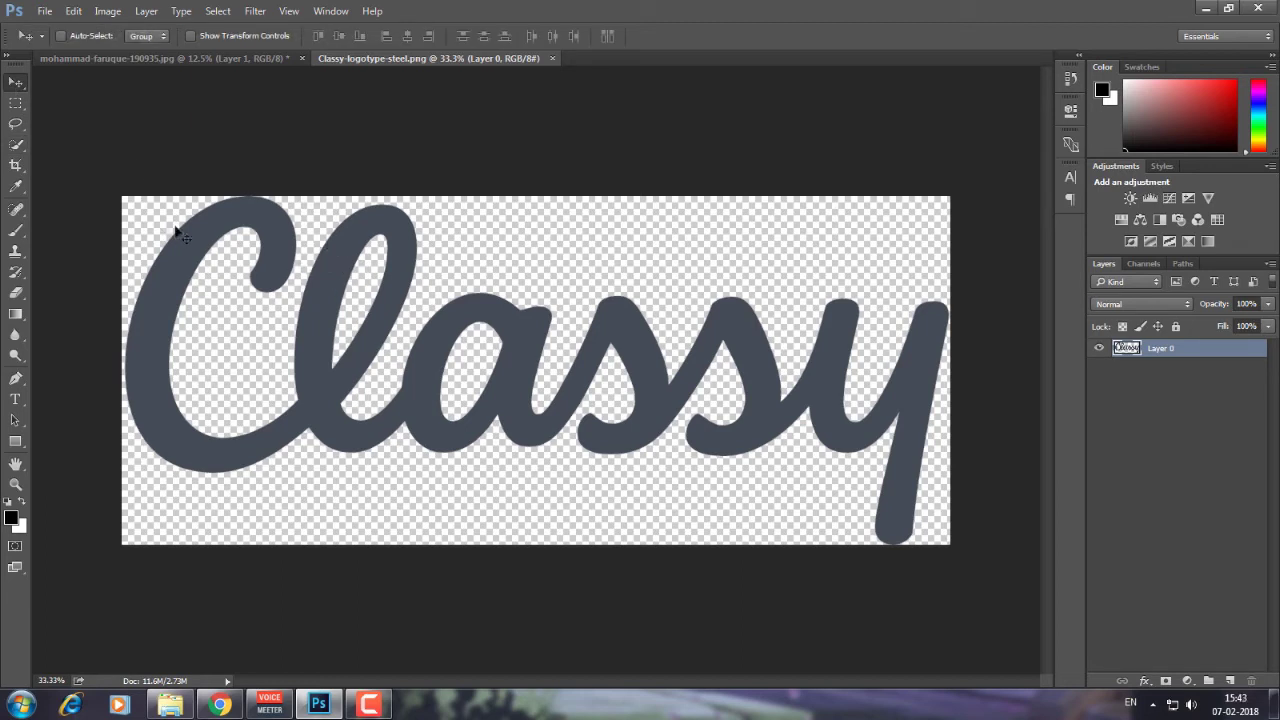
{"action": "left_click_drag", "start_coordinate": [858, 447], "coordinate": [507, 341]}
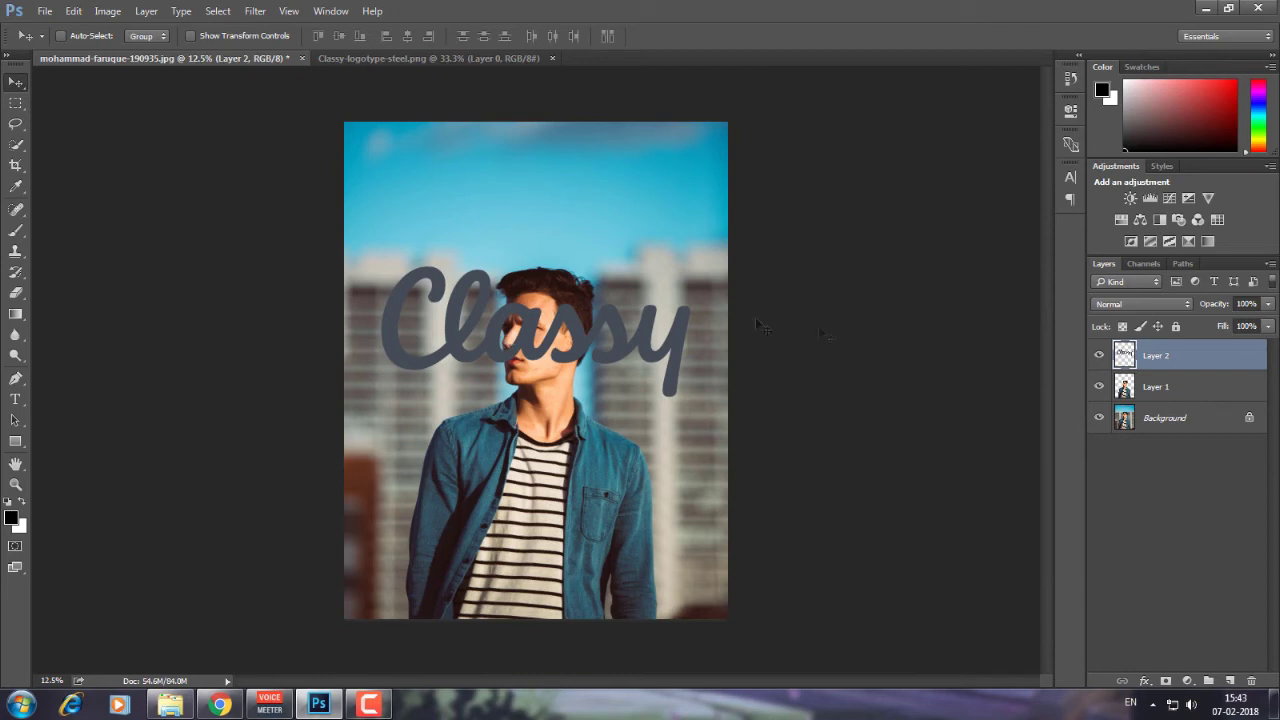
- Move Layer 2 beneath Layer 1 and raise the Classy script higher on the photo
{"action": "left_click_drag", "start_coordinate": [1195, 360], "coordinate": [1188, 397]}
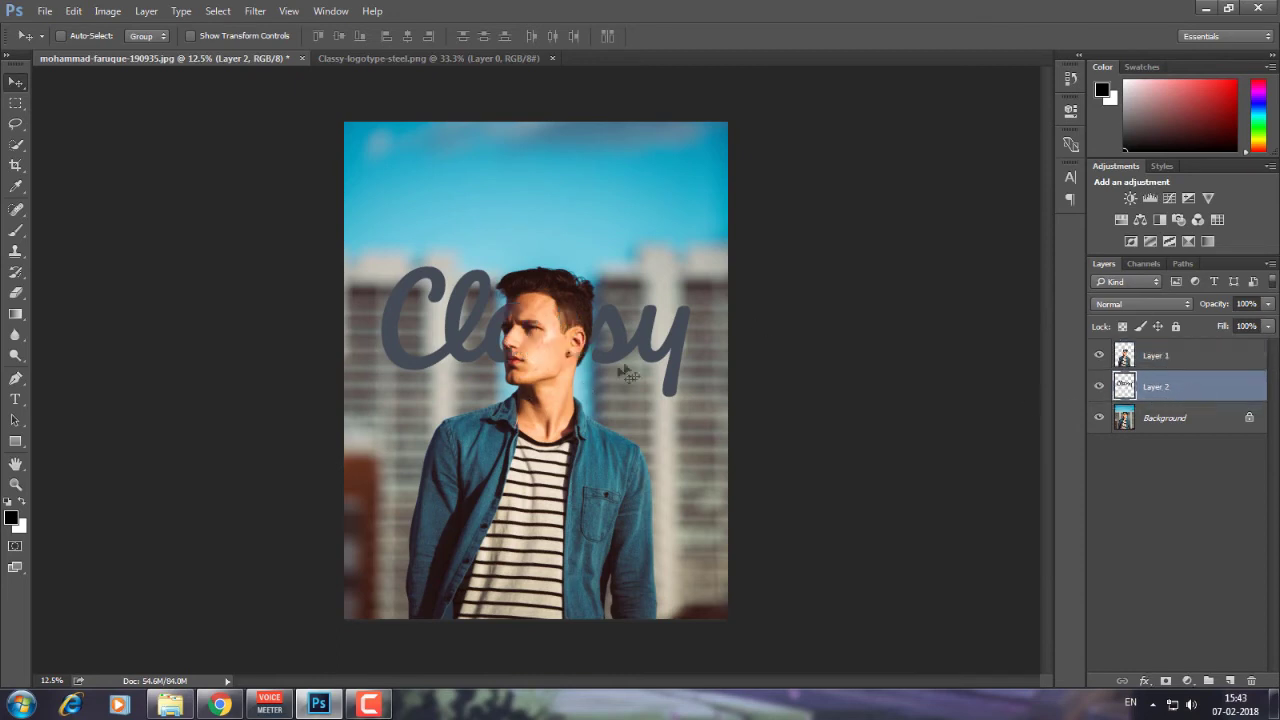
{"action": "left_click_drag", "start_coordinate": [649, 361], "coordinate": [602, 271]}
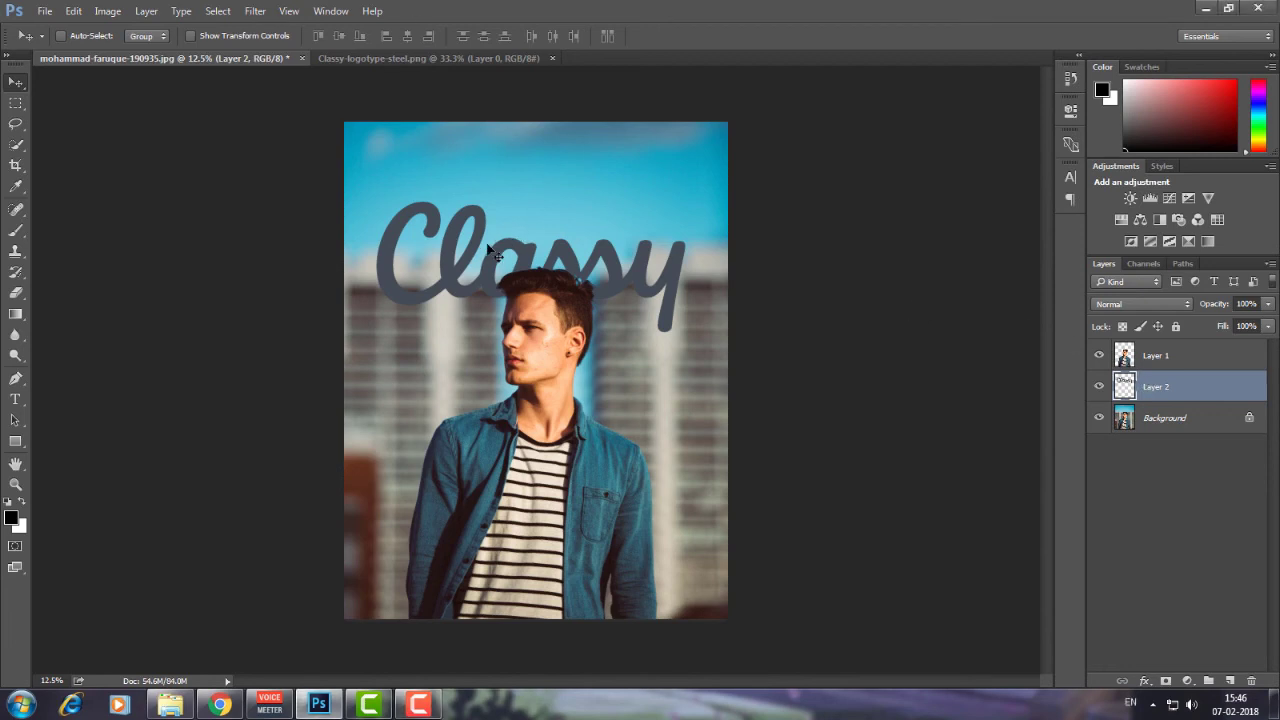
- Scale the Classy script to about 89.6% and position it behind the man's head
{"action": "left_click_drag", "start_coordinate": [486, 254], "coordinate": [470, 240]}
{"action": "key", "text": "ctrl+t"}
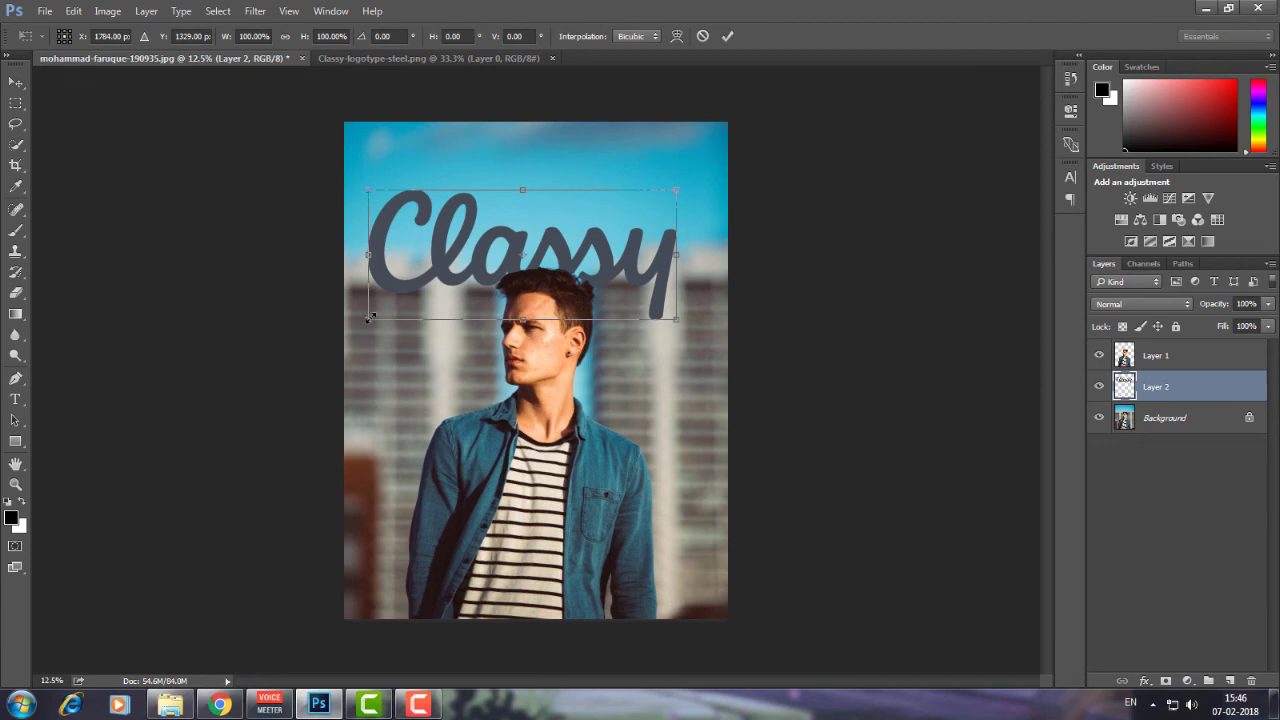
{"action": "left_click_drag", "start_coordinate": [370, 316], "coordinate": [400, 305]}
{"action": "left_click_drag", "start_coordinate": [494, 250], "coordinate": [492, 261]}
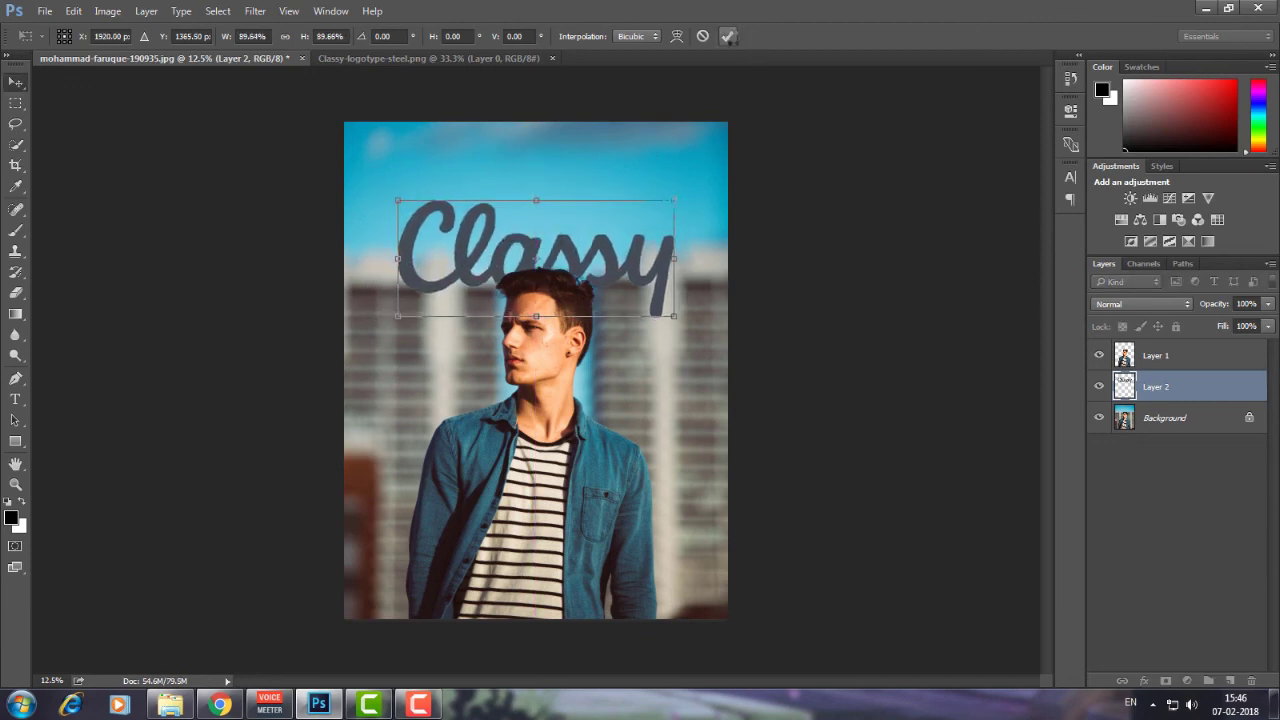
{"action": "left_click", "coordinate": [728, 36]}
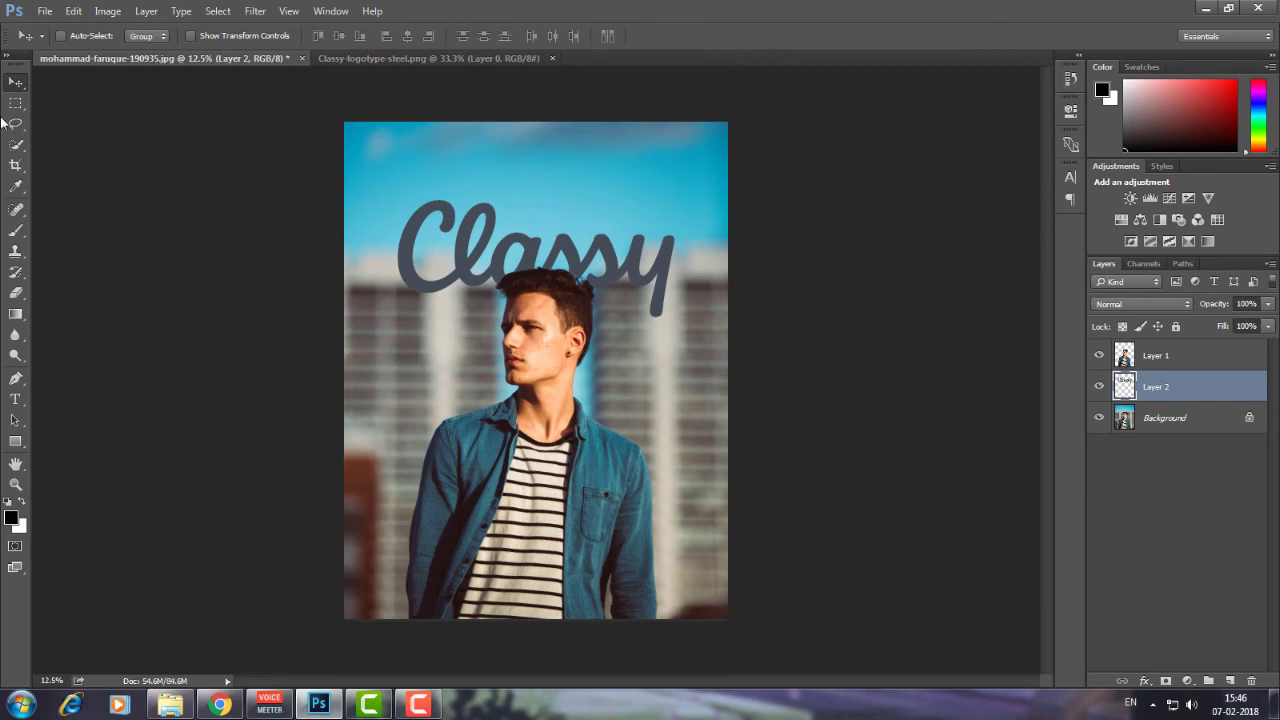